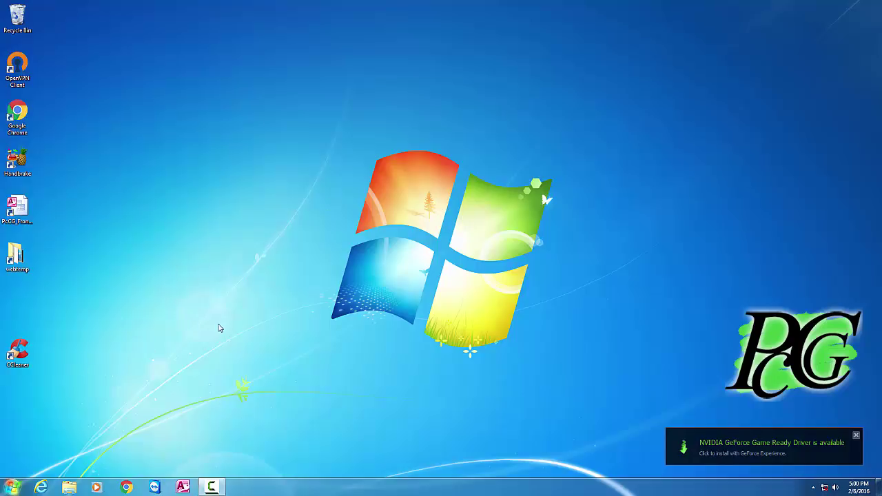
left_click(12, 487)
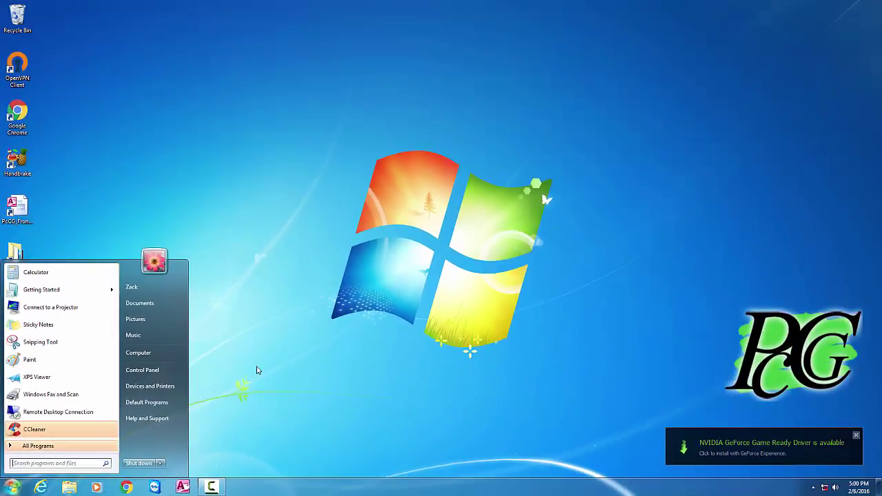
left_click(293, 321)
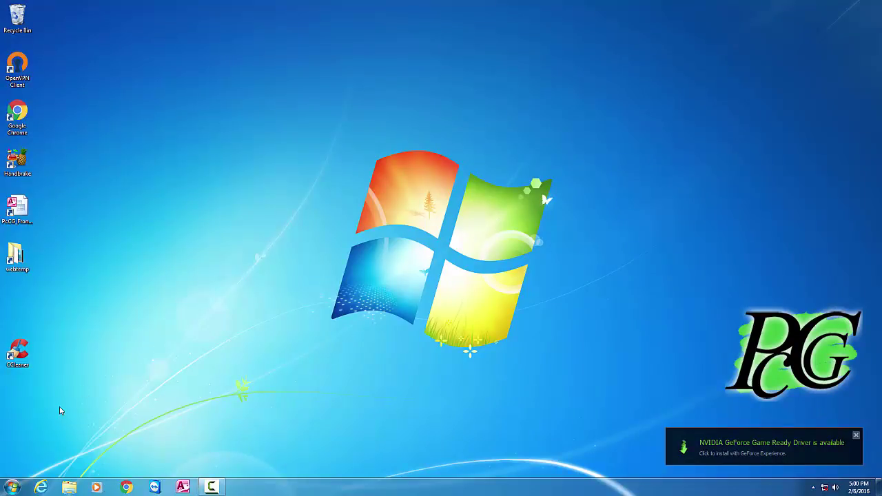
Search the computer for "change background", open the desktop background settings and close them without changes.
left_click(12, 488)
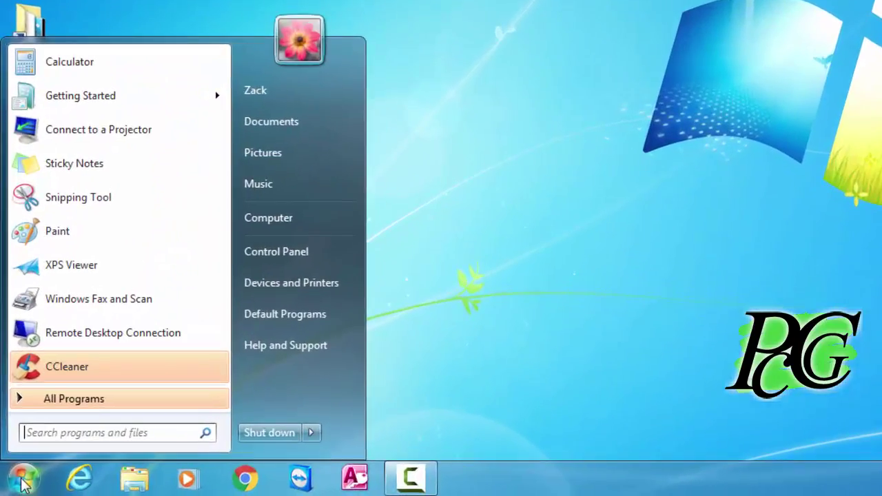
type("ch")
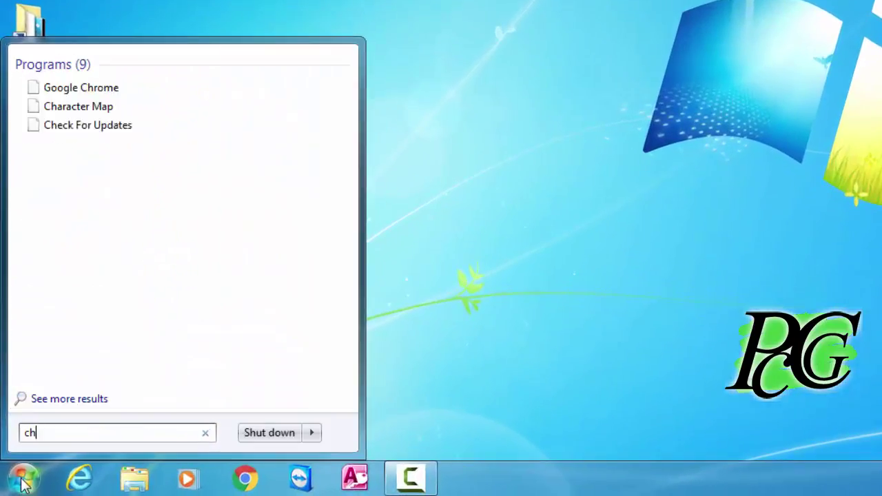
type("ange background")
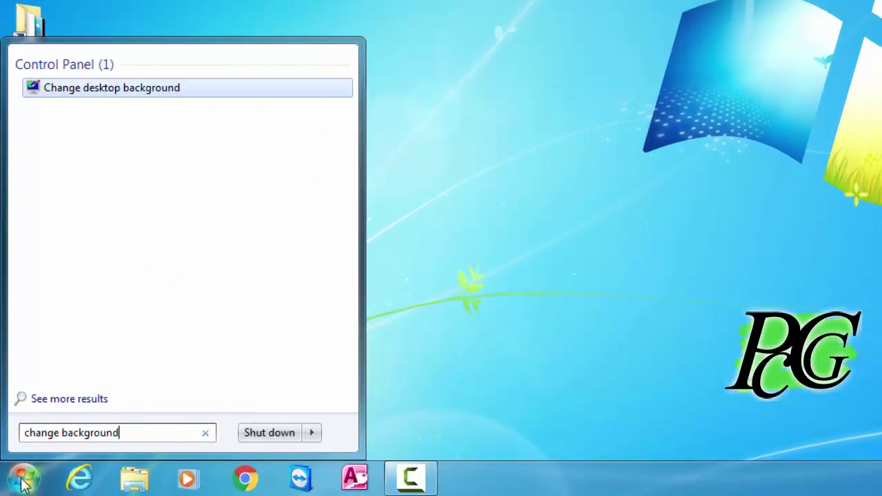
left_click(55, 91)
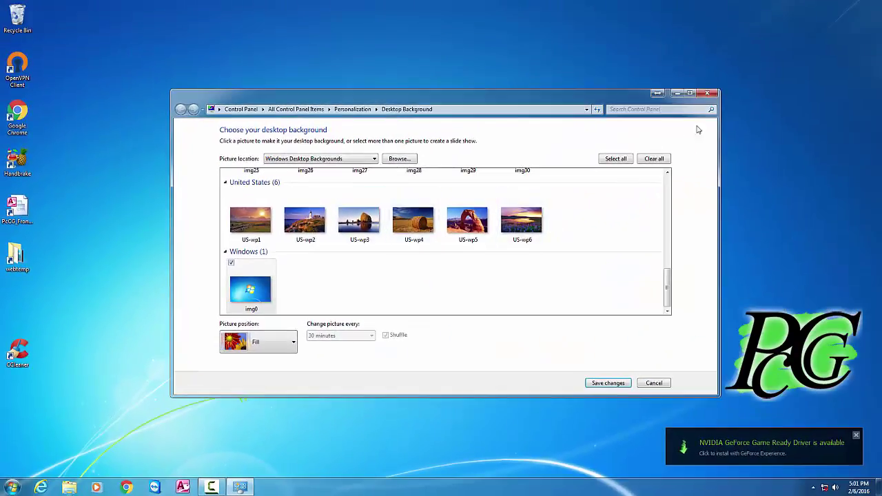
left_click(708, 93)
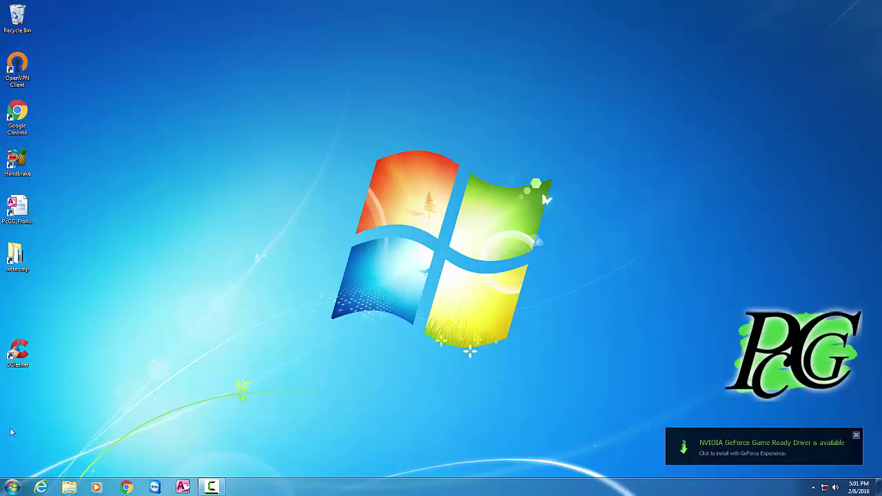
Browse the full list of installed programs and dismiss it without launching anything.
left_click(12, 488)
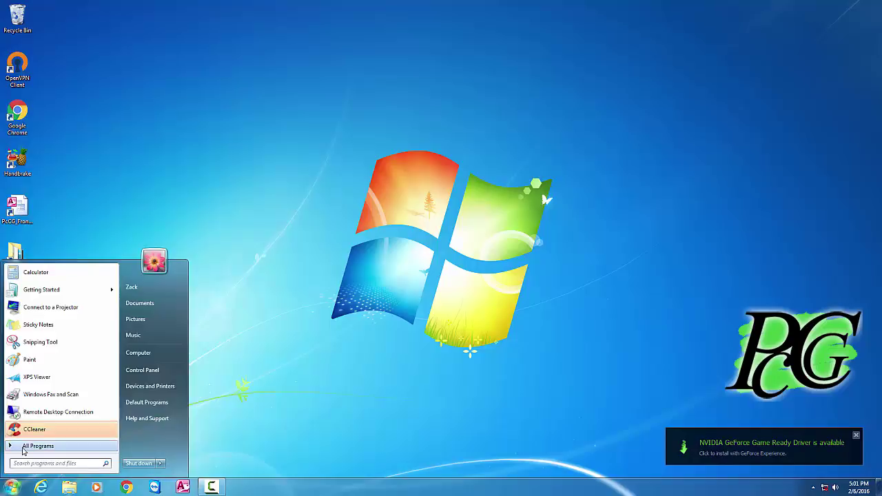
left_click(27, 452)
scroll(40, 335, "down", 8)
scroll(39, 335, "up", 8)
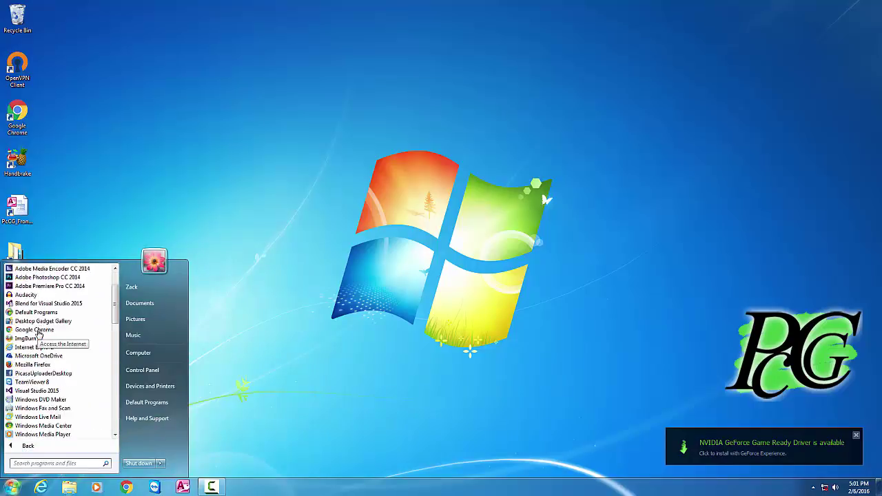
left_click(88, 216)
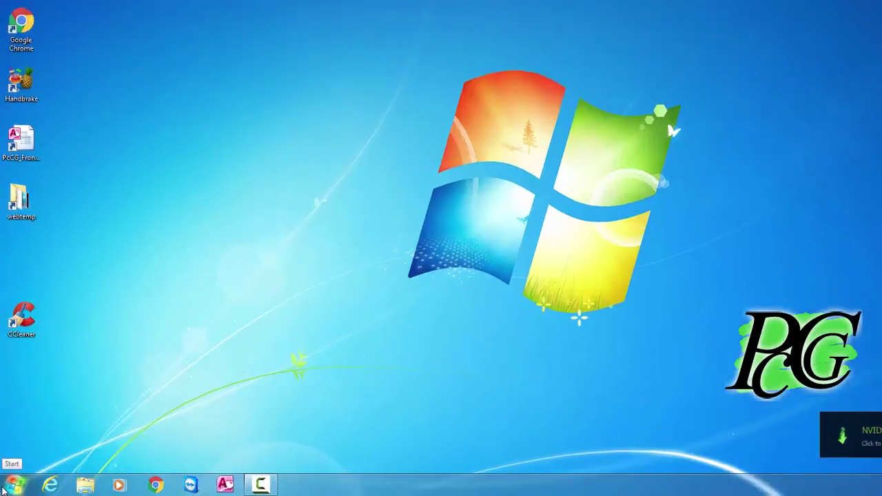
Search the computer for "cal" to bring up matching programs, settings and files, then dismiss the search.
left_click(5, 488)
type("c")
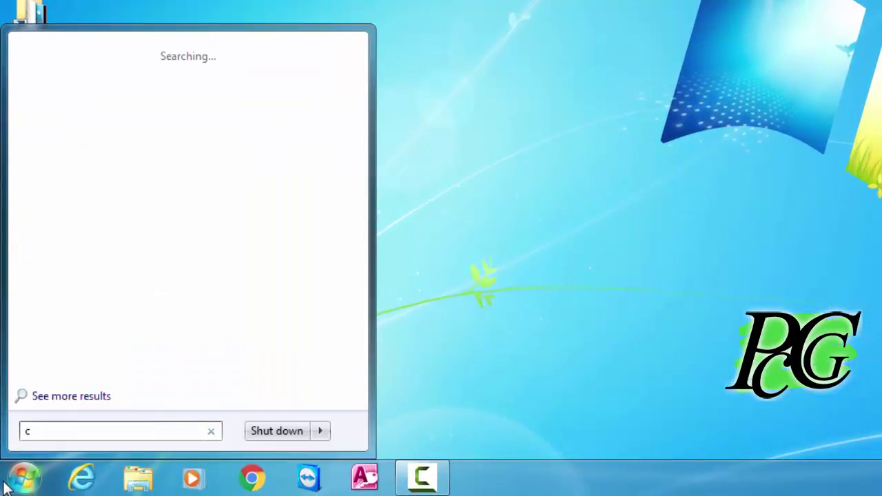
type("al")
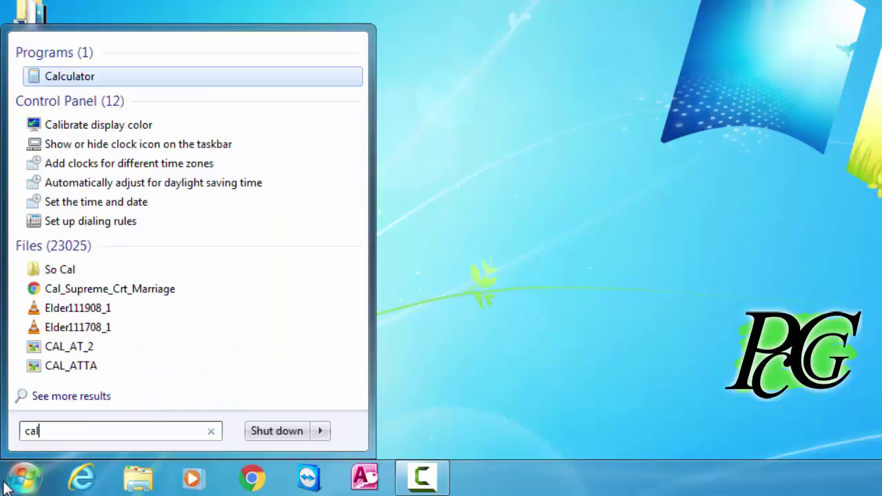
key("Escape")
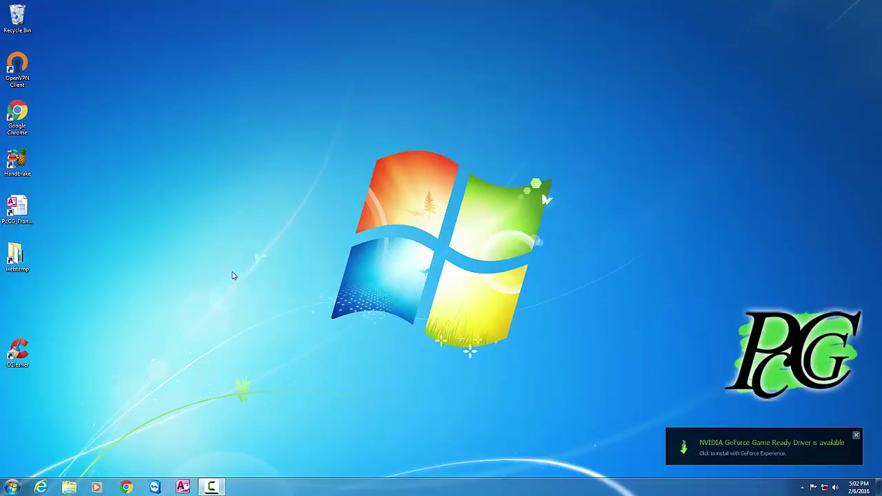
right_click(191, 232)
left_click(133, 241)
key("super")
type("wor")
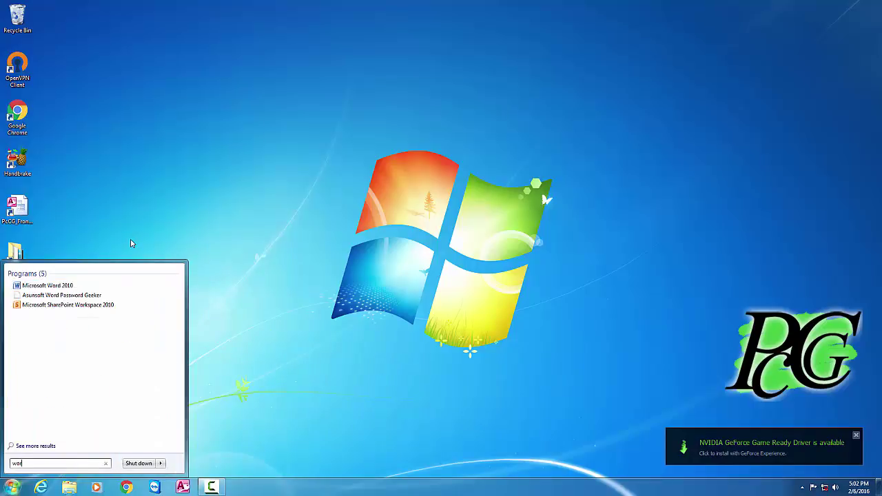
type("d")
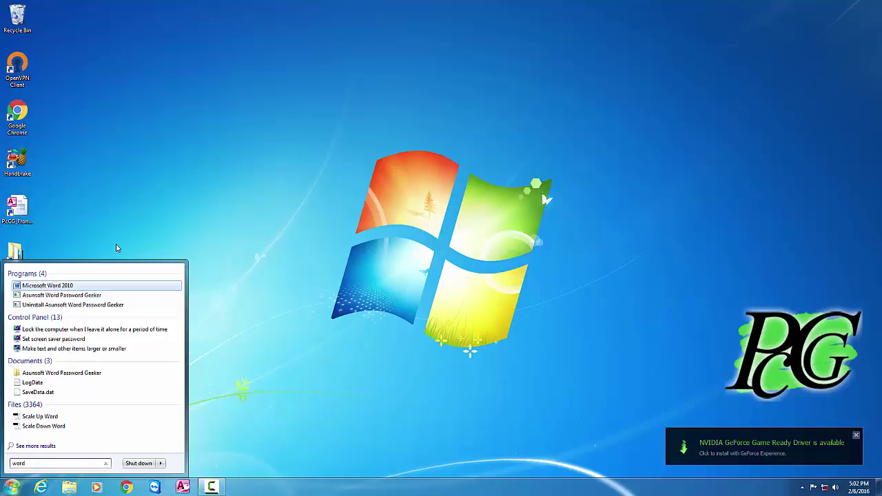
left_click(12, 486)
left_click(10, 482)
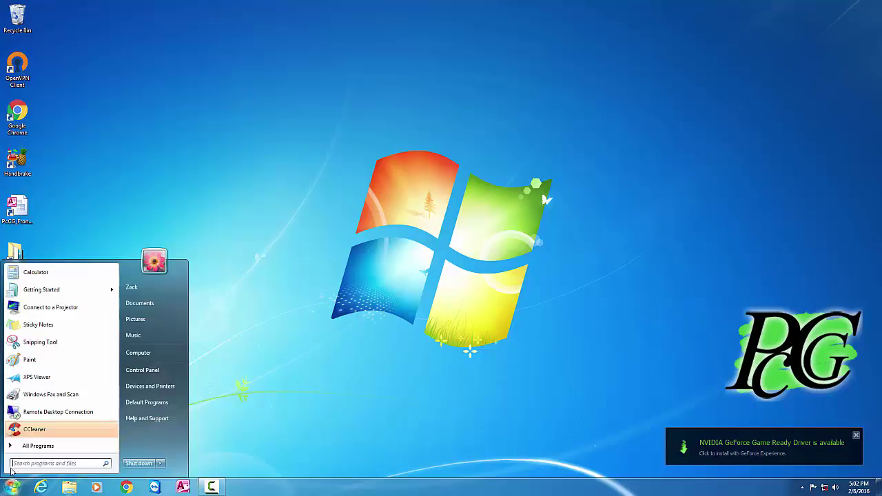
left_click(13, 486)
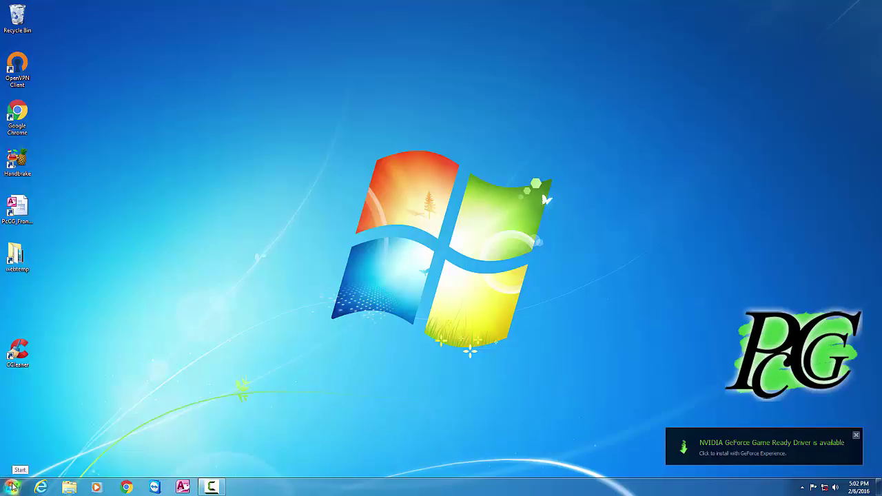
Search the computer for "word" and launch Microsoft Word 2010.
left_click(12, 486)
type("word")
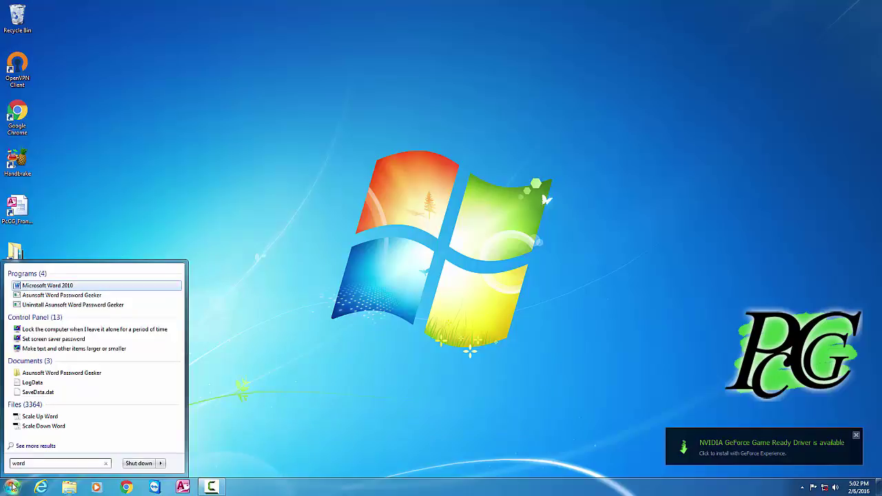
key("Return")
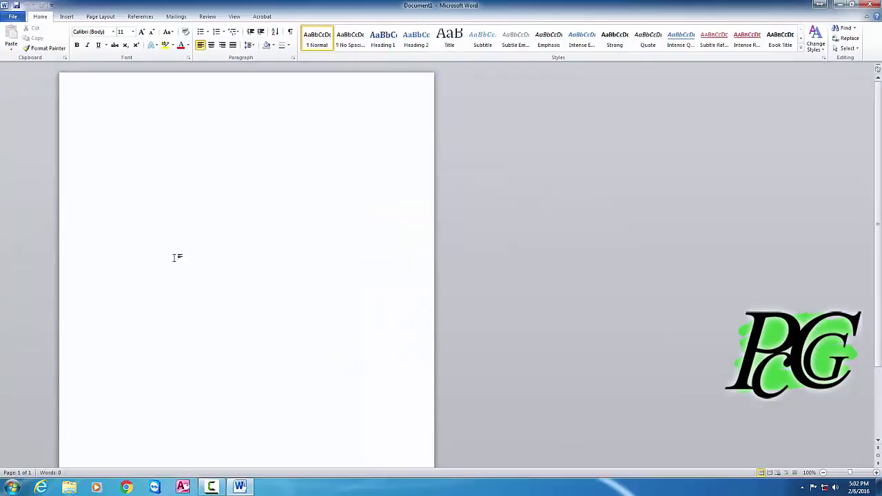
Write "This is a test. The quick brown fox..." in the blank document.
type("This is a test. The quick borw")
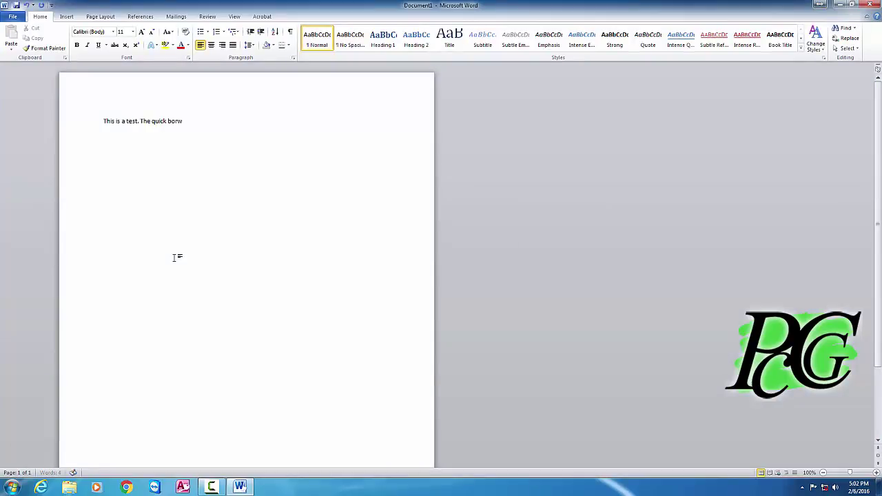
type("n")
key("BackSpace")
key("BackSpace")
key("BackSpace")
key("BackSpace")
type("rown fox")
Save the document to the Desktop as a Word Document named "This is a test" and close Word.
left_click(16, 6)
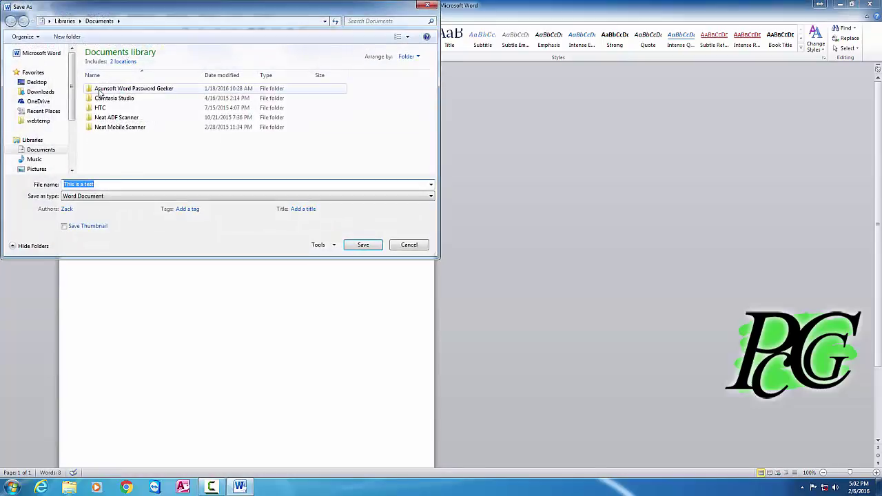
left_click(37, 82)
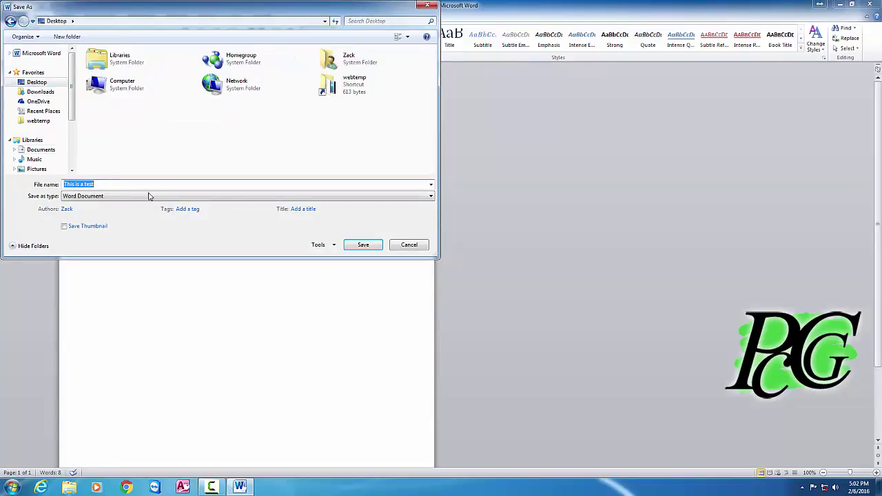
left_click(362, 244)
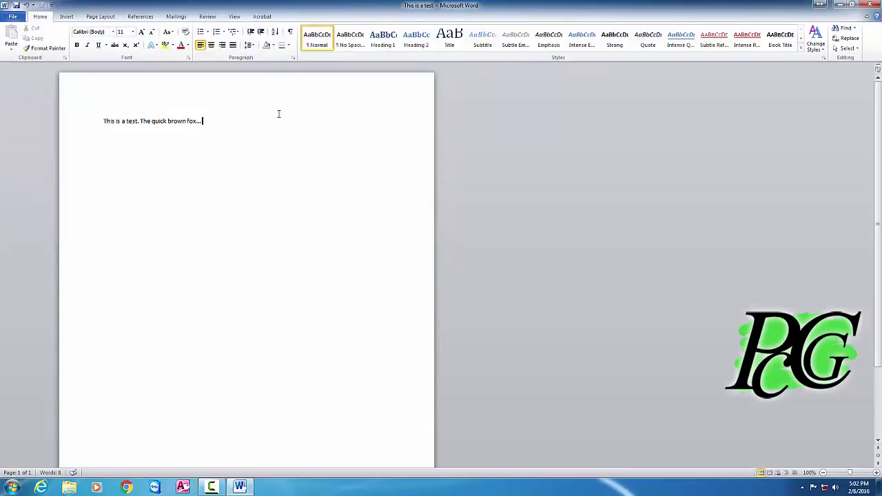
left_click(870, 5)
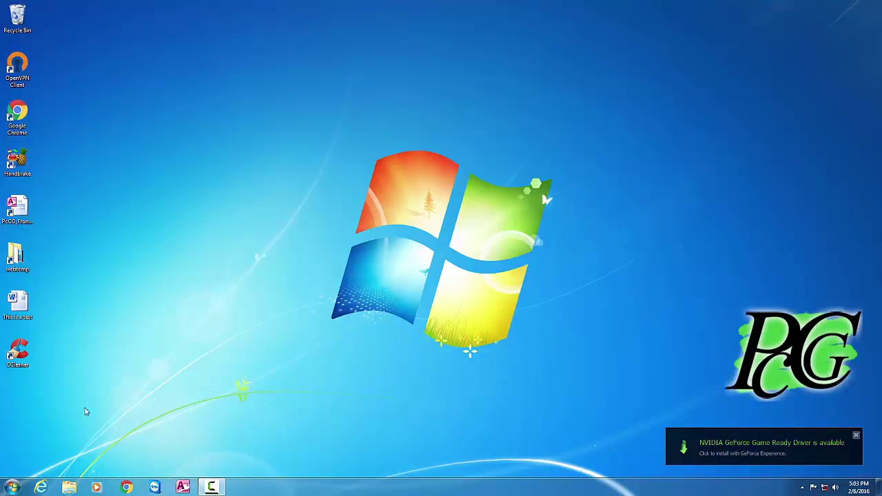
Search the computer for files matching the name "test".
left_click(12, 487)
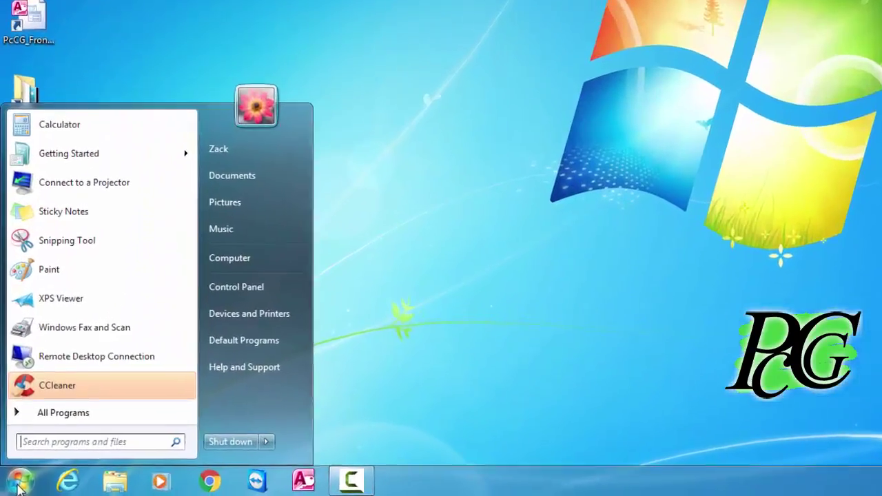
type("test")
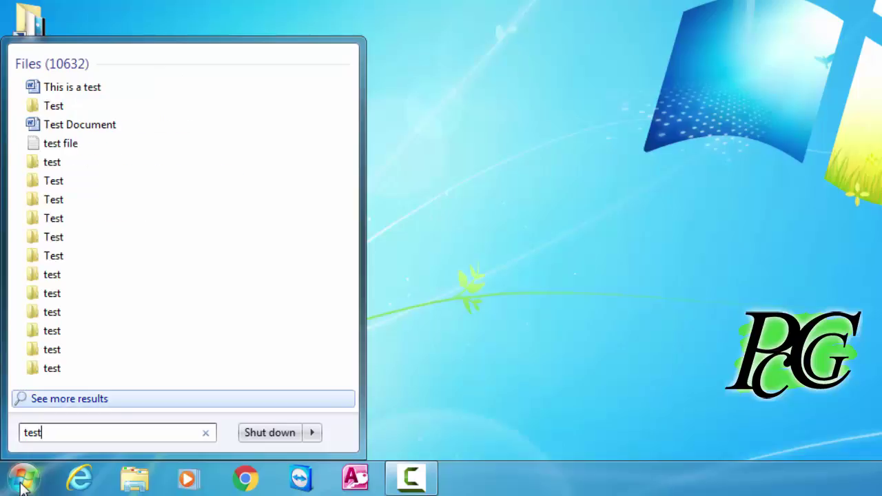
left_click(104, 98)
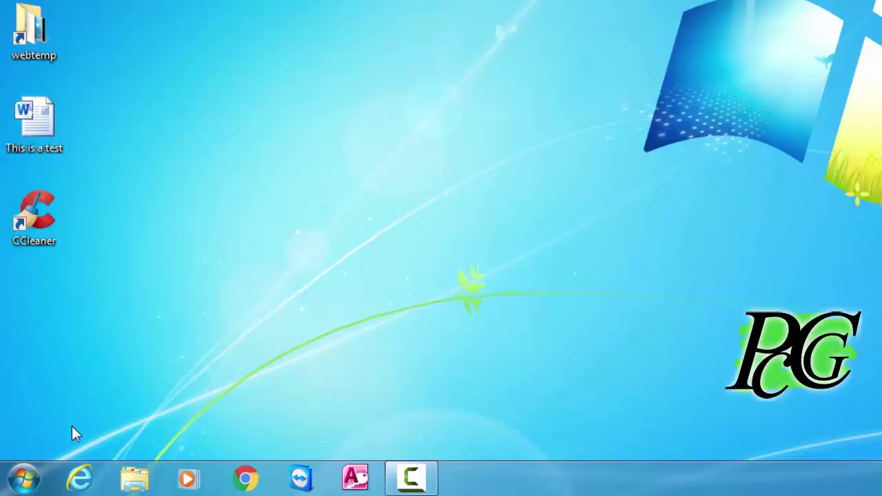
Find the "This is a test" document by searching the computer for "brown fox", open it and highlight "quick brown" in its text.
left_click(28, 485)
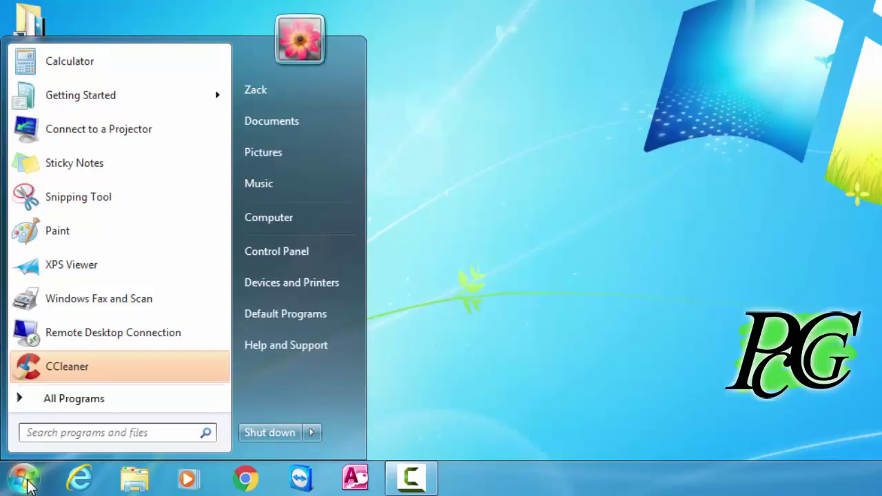
type("v")
key("BackSpace")
type("browsn")
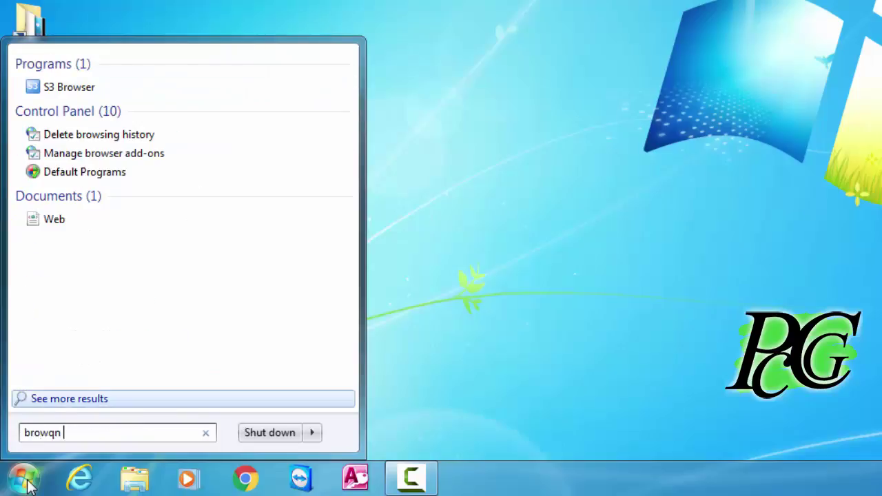
key("BackSpace")
key("BackSpace")
type("n fox")
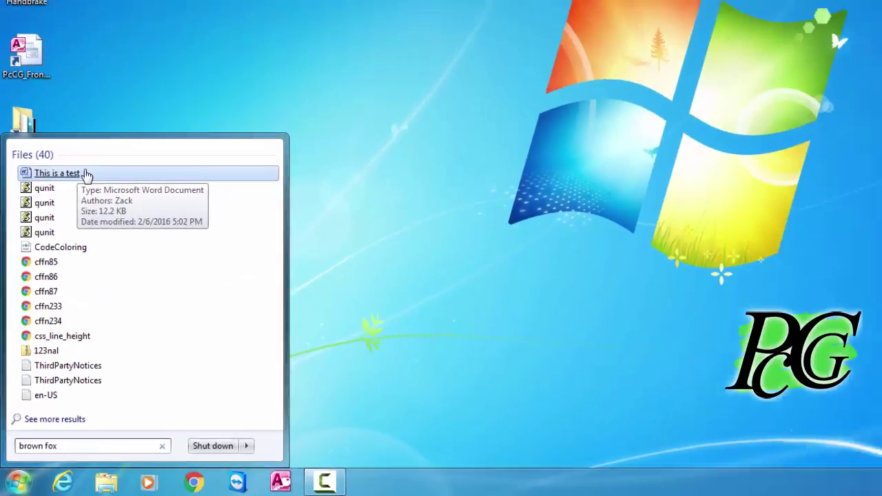
left_click(102, 88)
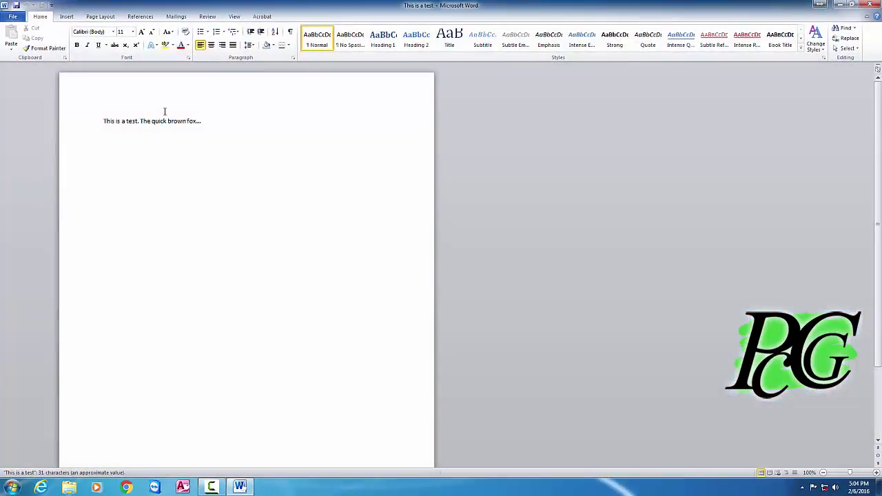
left_click_drag(151, 121, 186, 121)
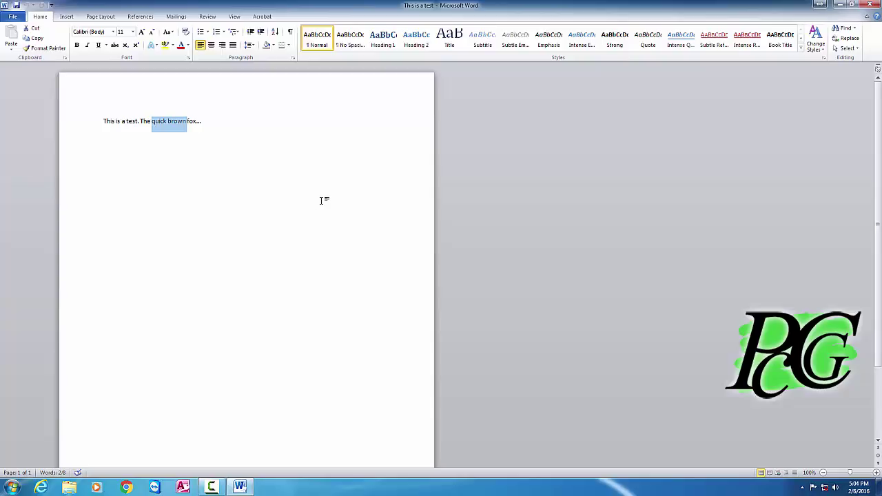
left_click(12, 487)
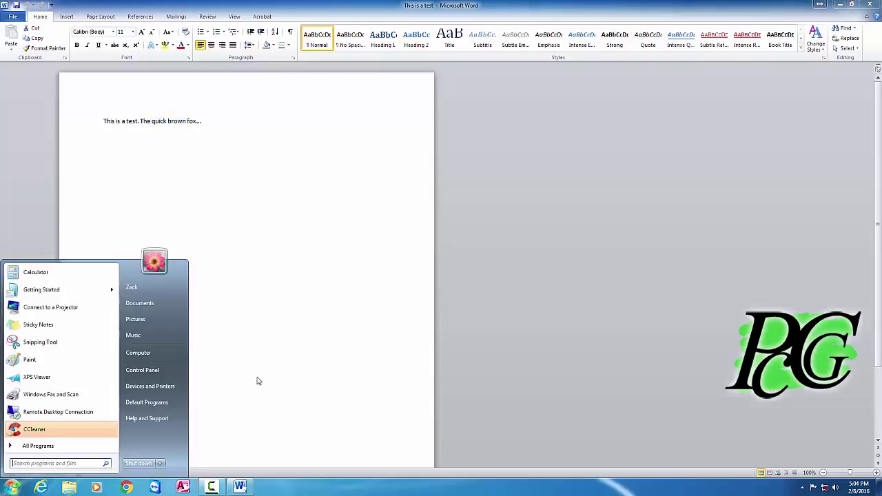
left_click(274, 349)
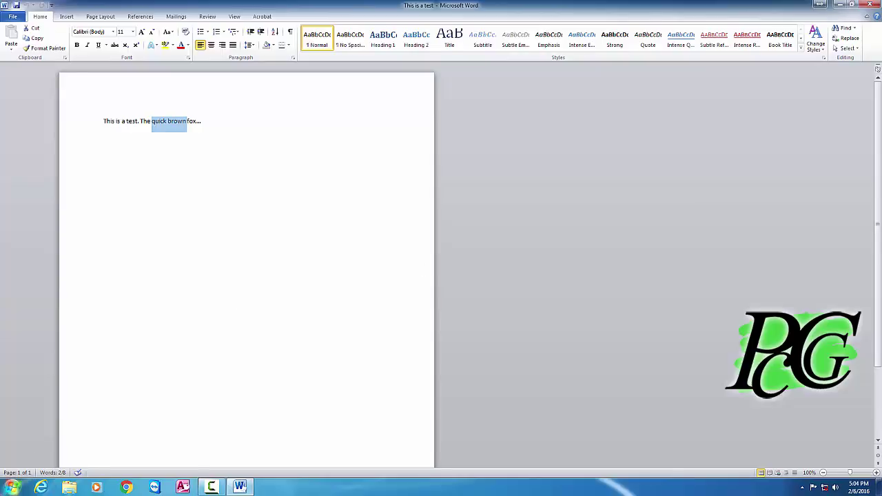
left_click(13, 487)
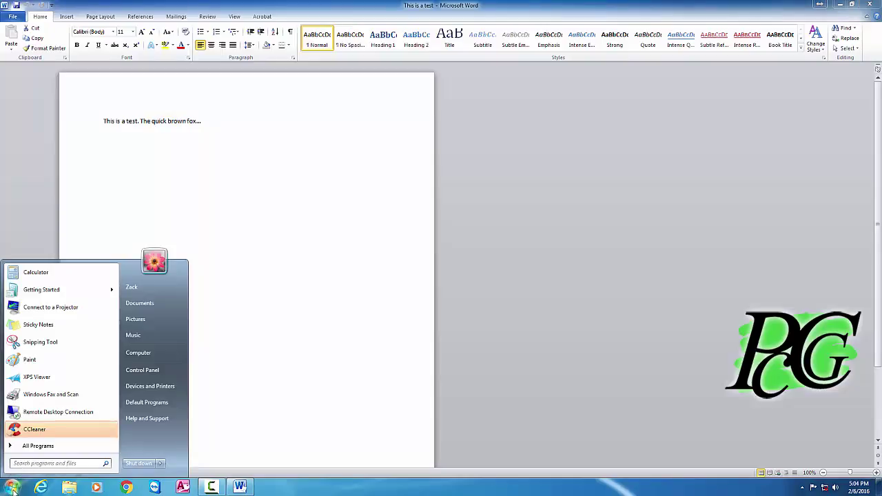
left_click(12, 488)
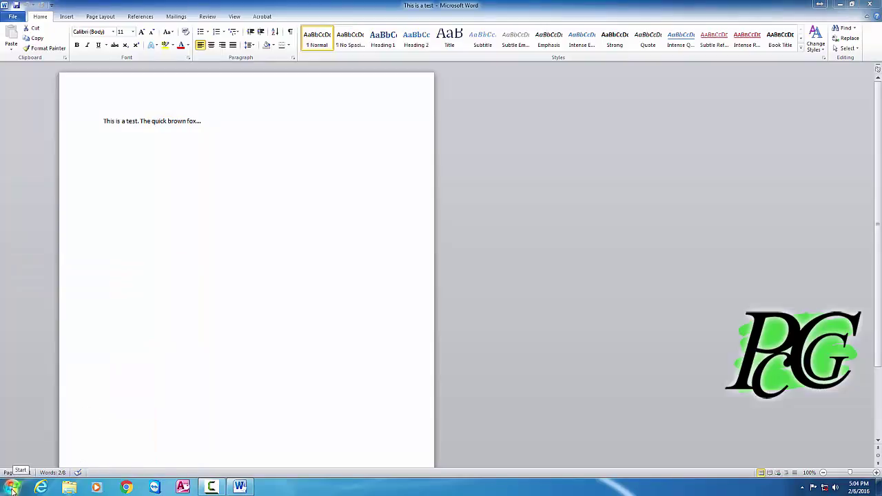
left_click(12, 490)
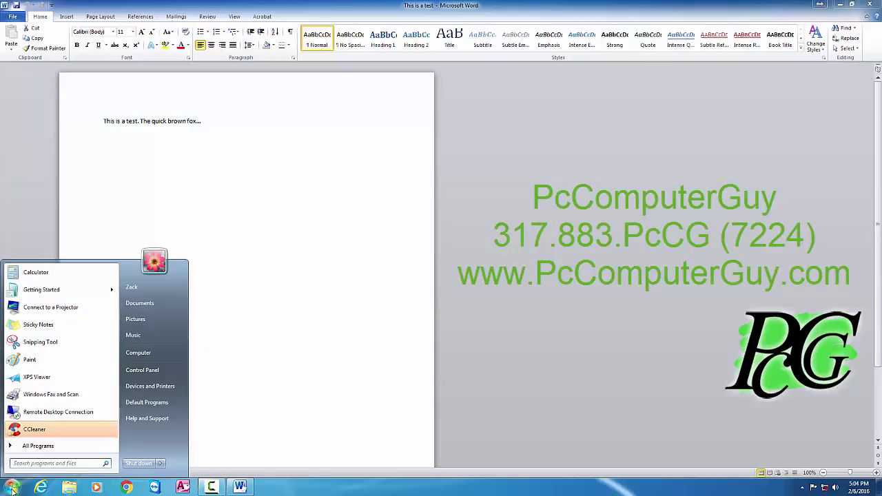
left_click(12, 490)
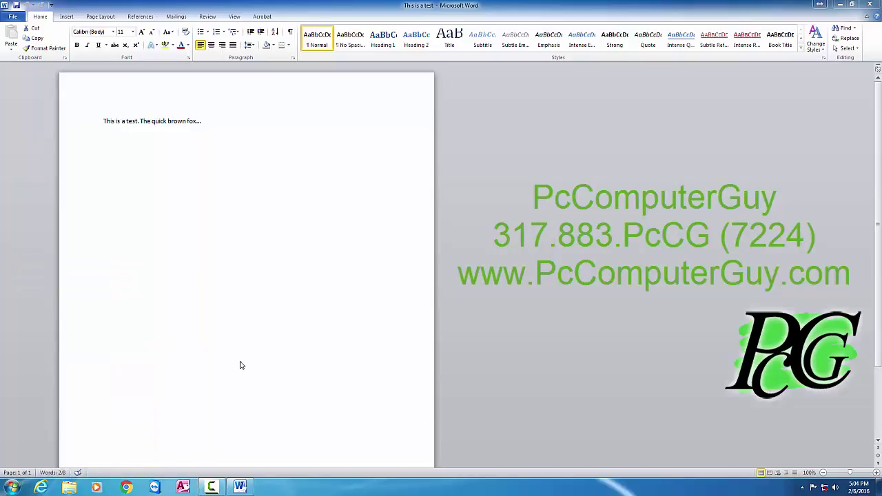